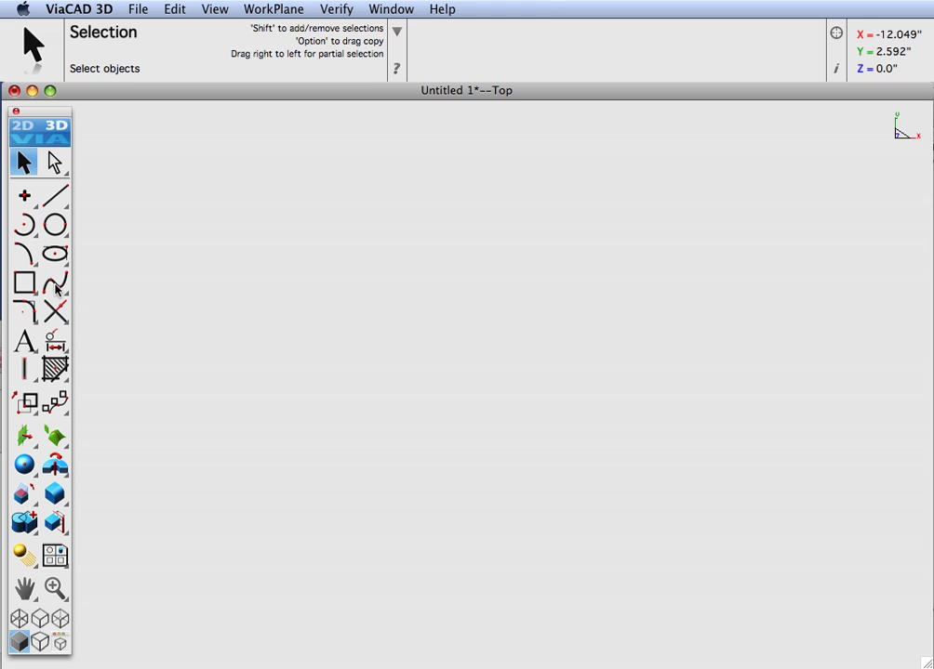
- Draw a six-point interpolated spline forming an S-shaped wave on the Top workplane and accept it
left_click_drag(56, 289, 390, 119)
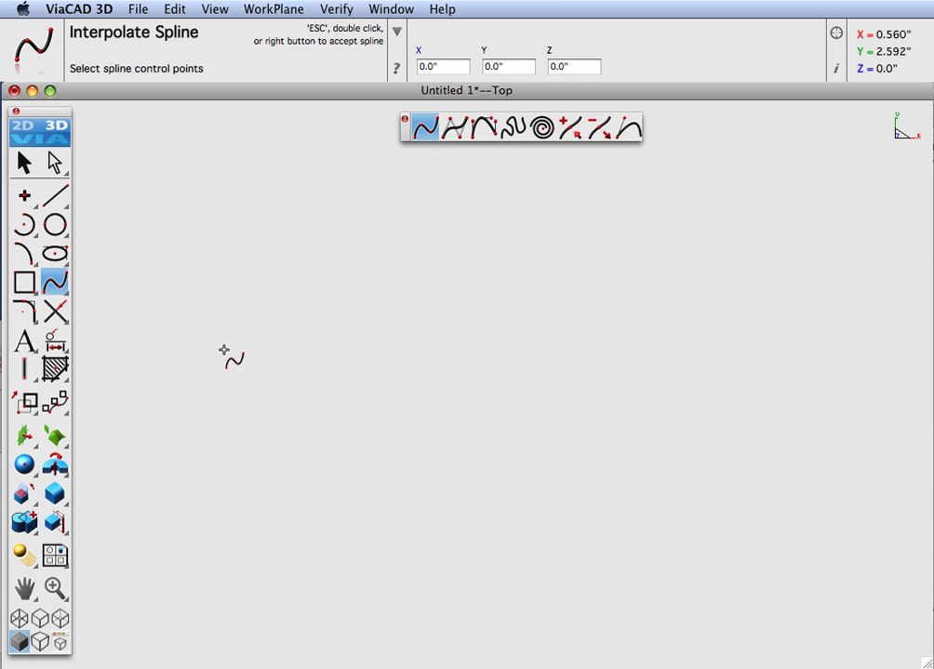
left_click(199, 390)
left_click(331, 259)
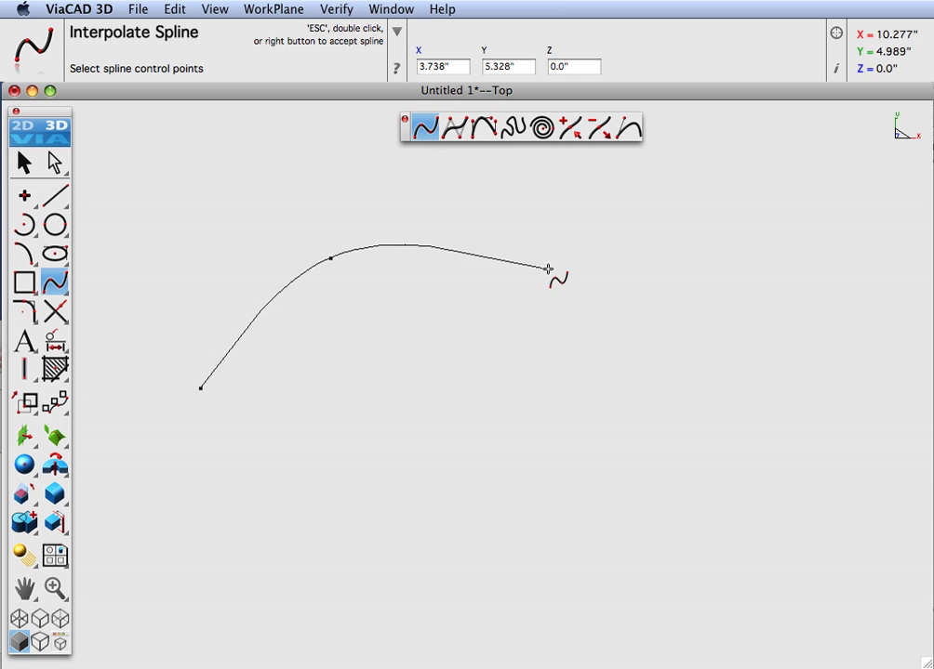
left_click(550, 269)
left_click(613, 407)
left_click(806, 406)
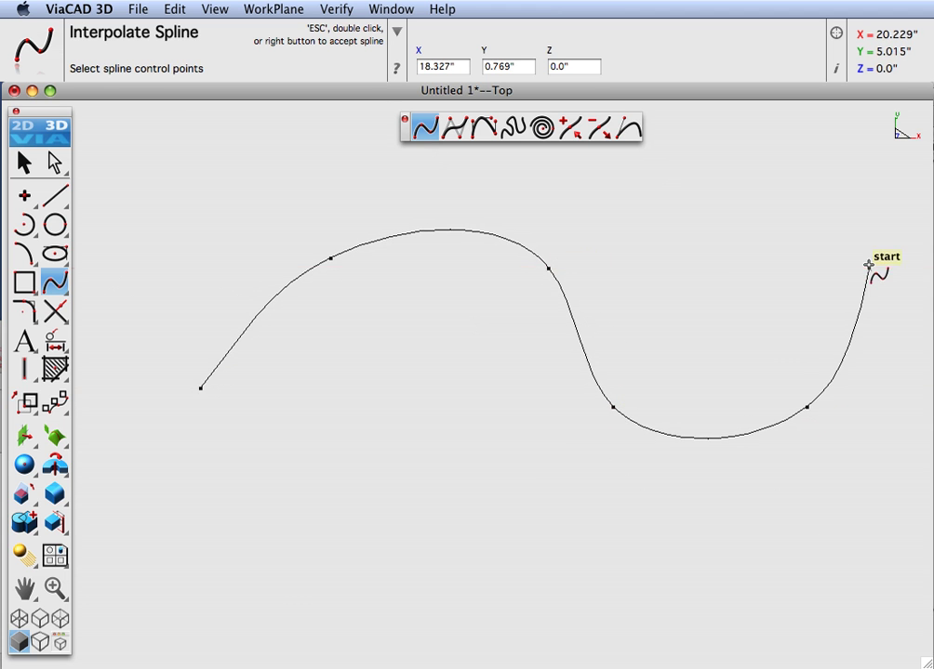
left_click(868, 269)
right_click(793, 270)
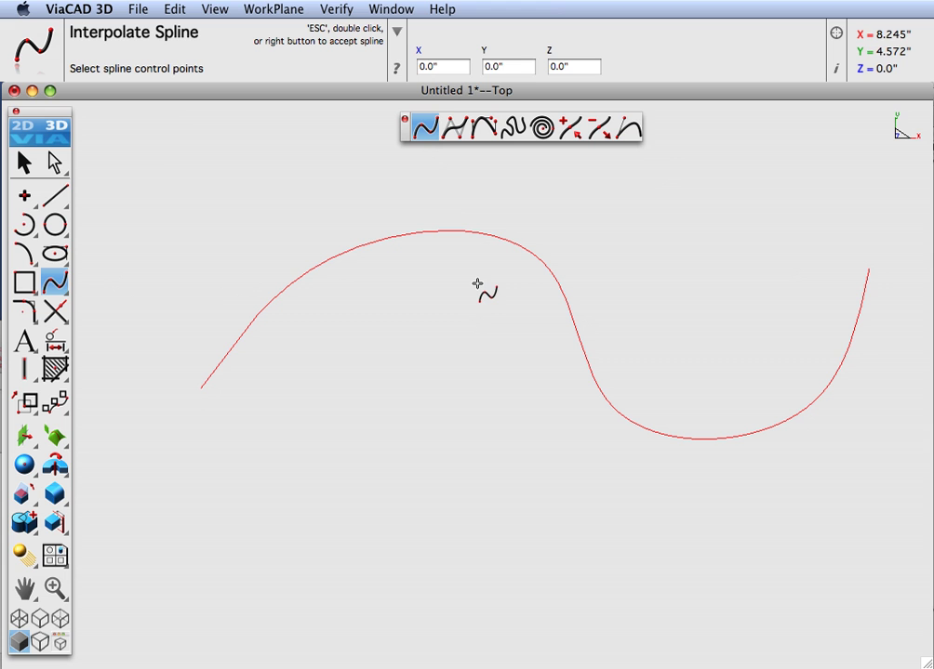
- Turn on View > Show Axis and enable Anti-Alias in the Shade Options
left_click(215, 10)
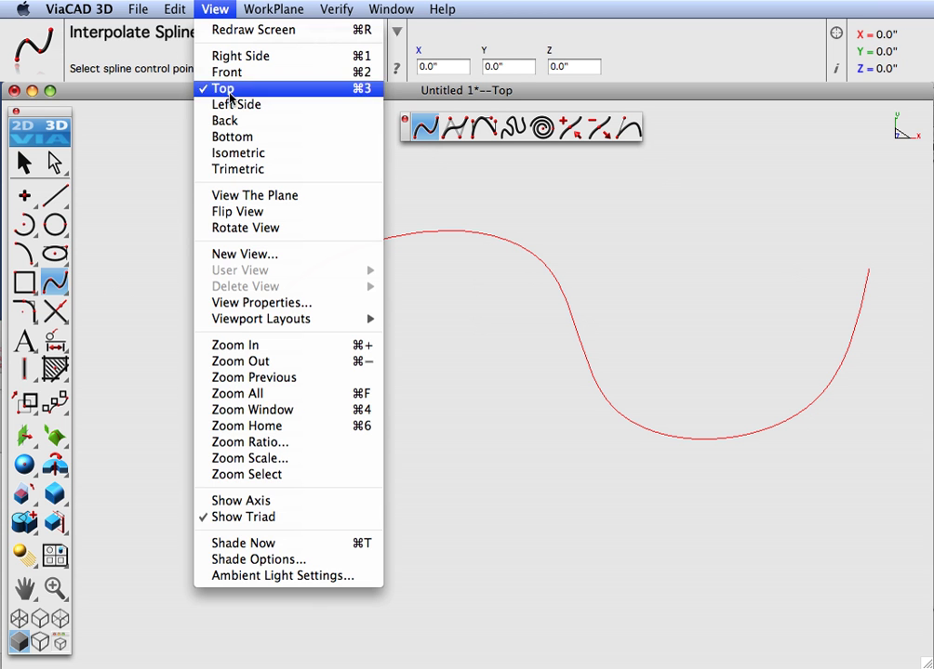
left_click(270, 500)
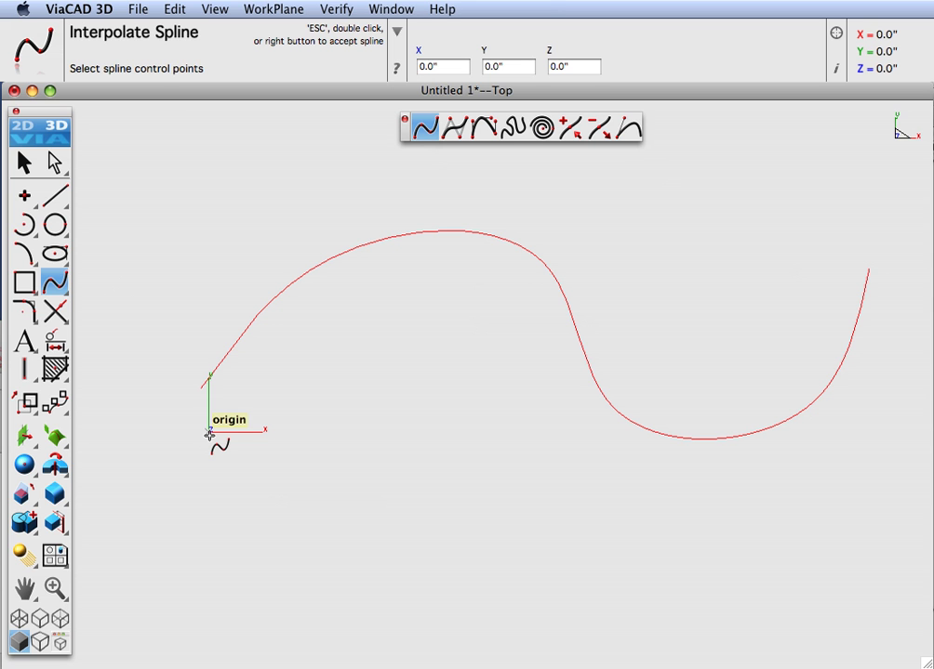
left_click(215, 9)
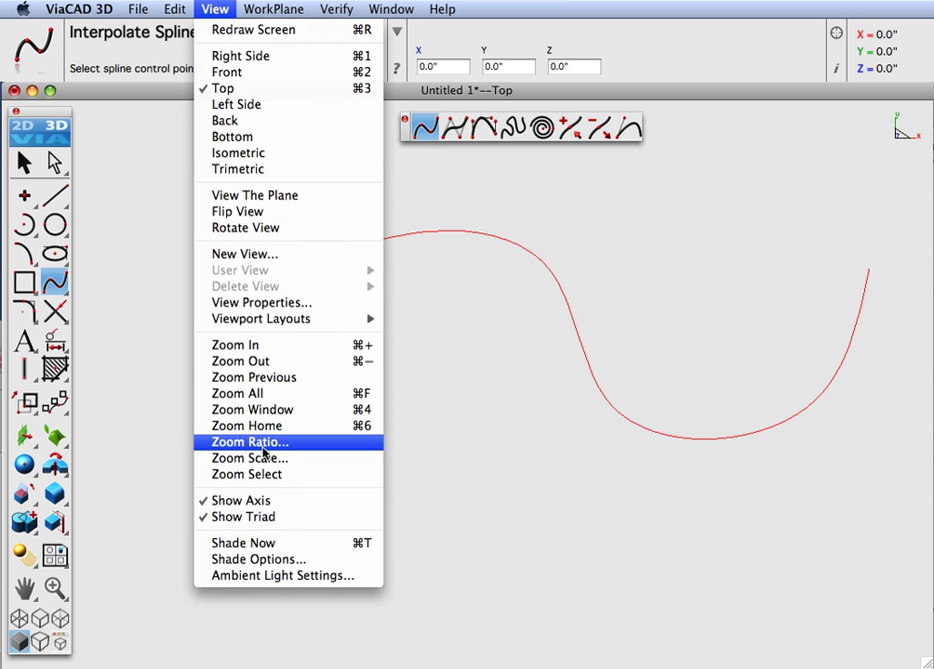
left_click(287, 560)
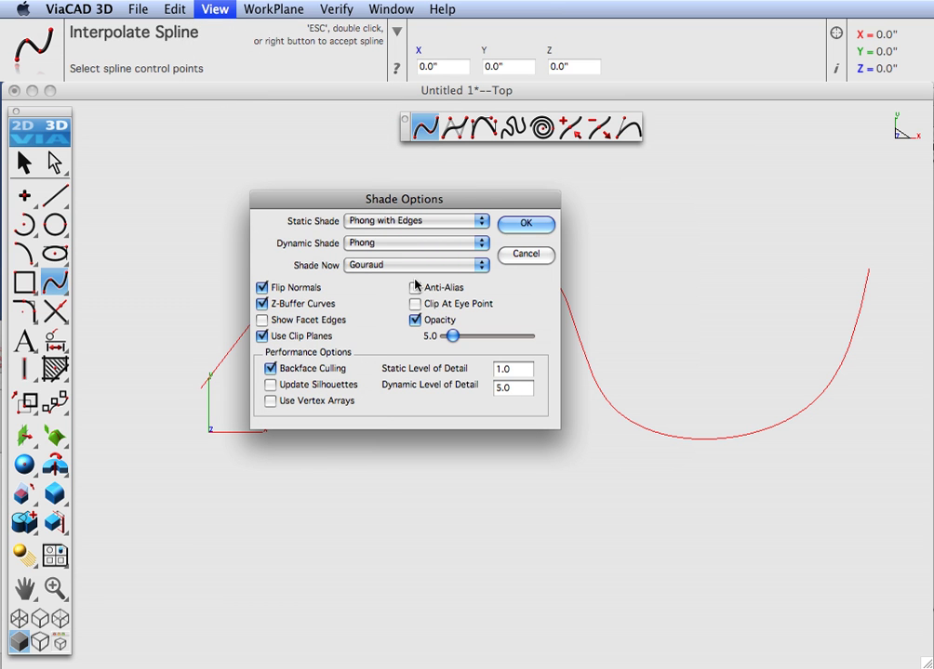
left_click(415, 289)
left_click(526, 223)
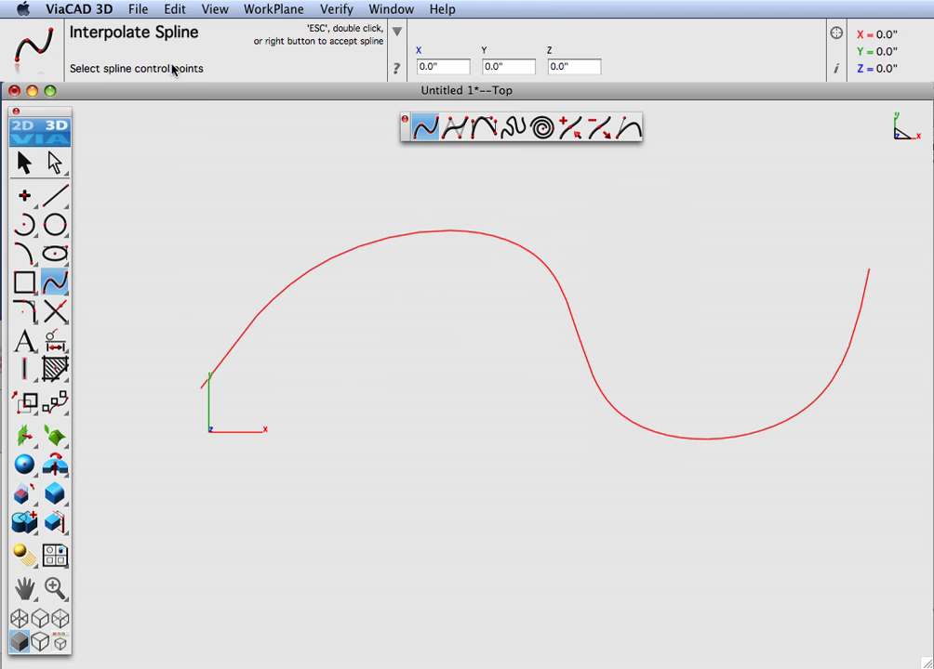
- Show the spline's control points and shift the spline slightly to the right
left_click(175, 10)
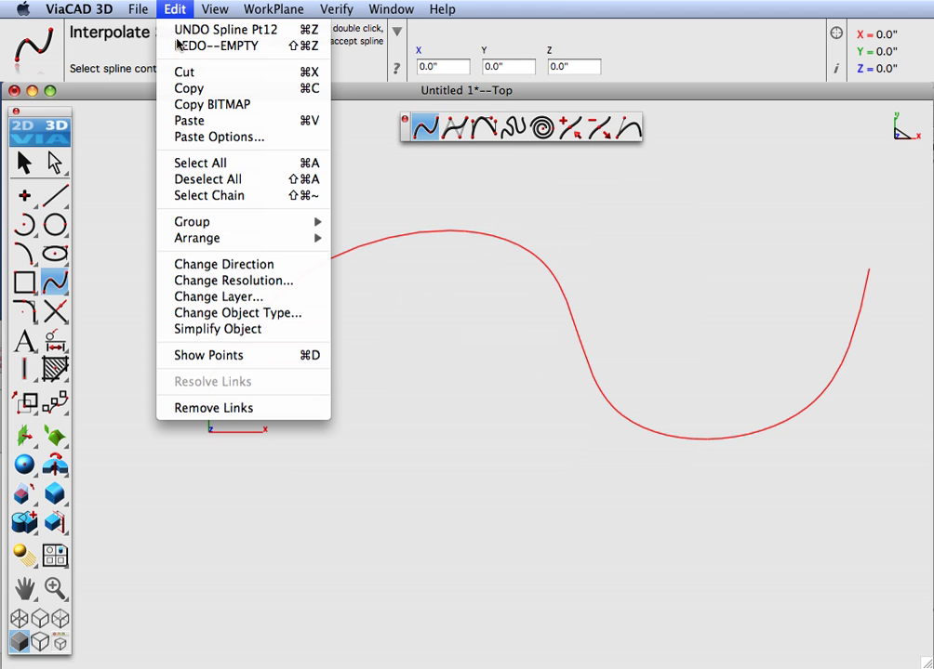
left_click(249, 357)
left_click(24, 163)
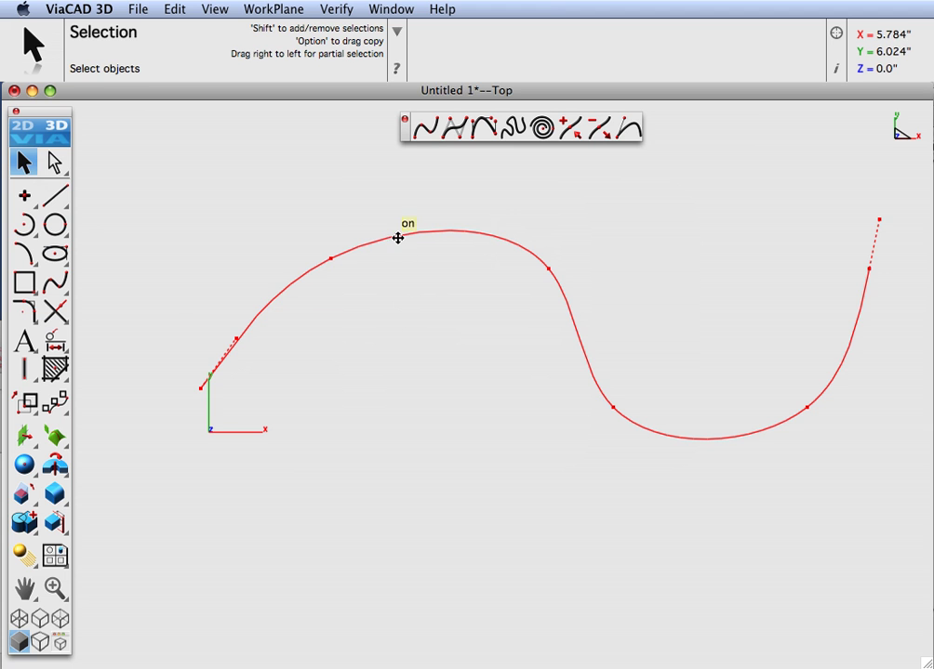
left_click_drag(398, 238, 454, 233)
left_click(451, 365)
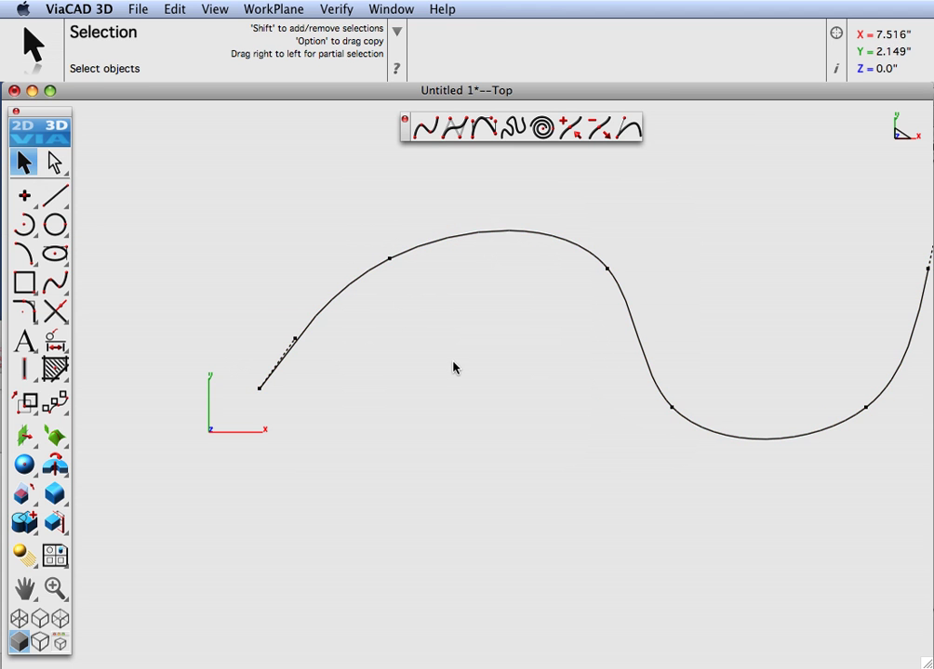
middle_click_drag(453, 367, 405, 383)
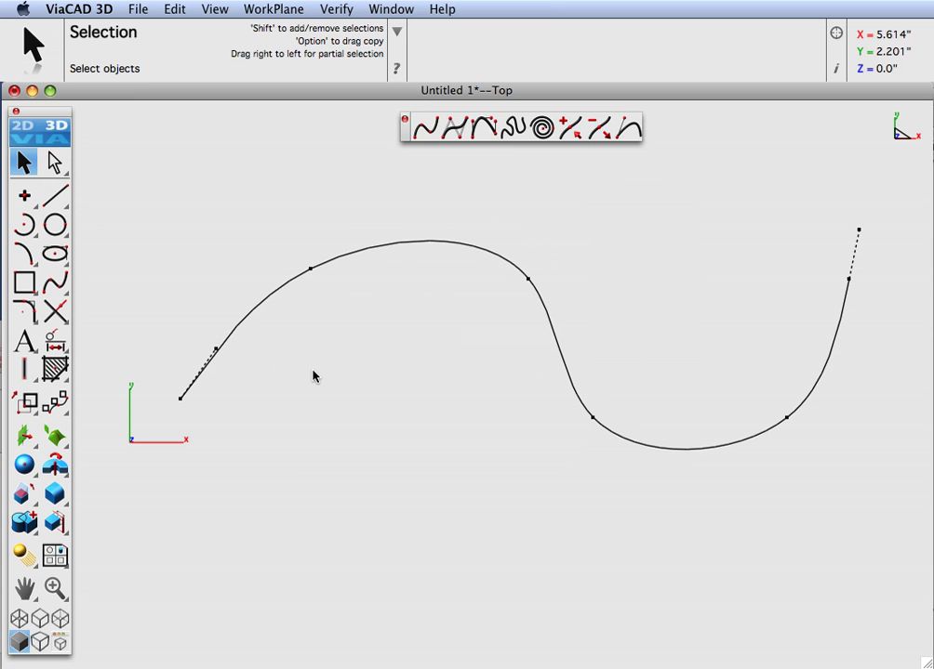
- Drag the start and end tangent handles so both point straight up
left_click(205, 363)
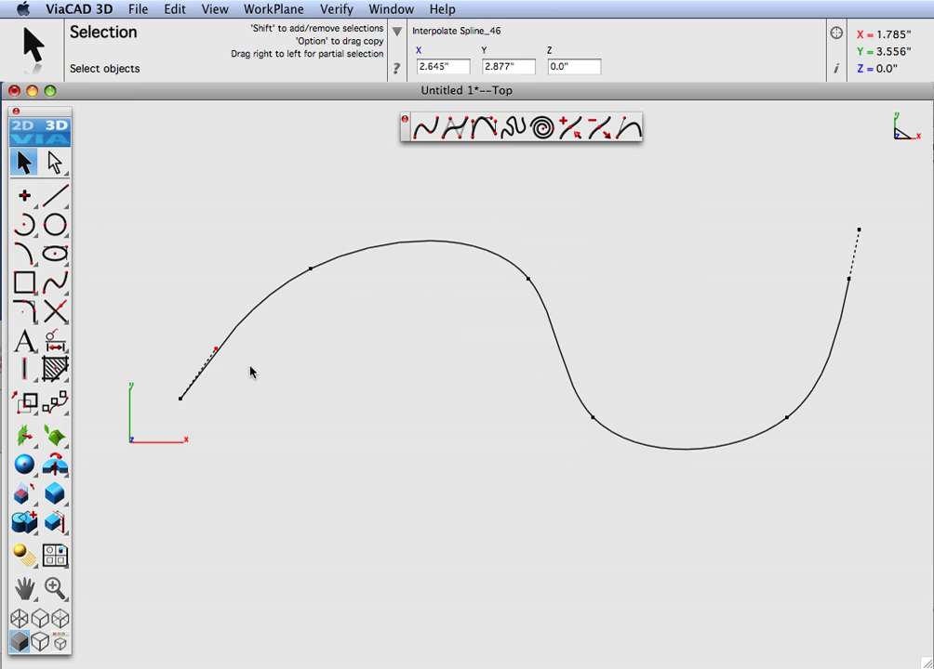
left_click_drag(213, 344, 180, 318)
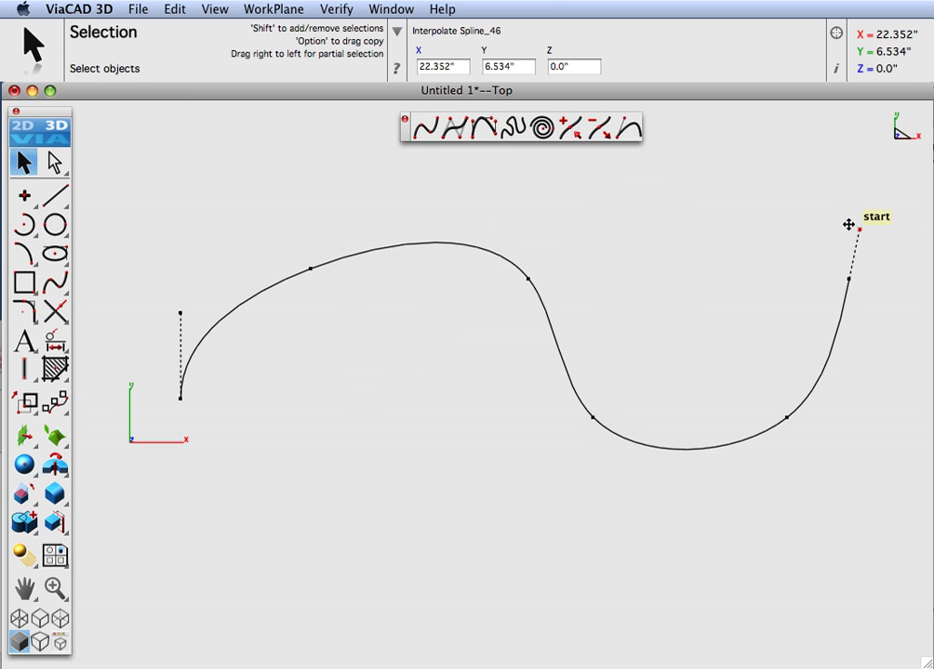
mouse_move(857, 229)
left_mouse_down()
mouse_move(800, 225)
mouse_move(846, 202)
mouse_move(851, 209)
left_mouse_up()
- Move the second control point down and the third control point to the right
left_click(654, 250)
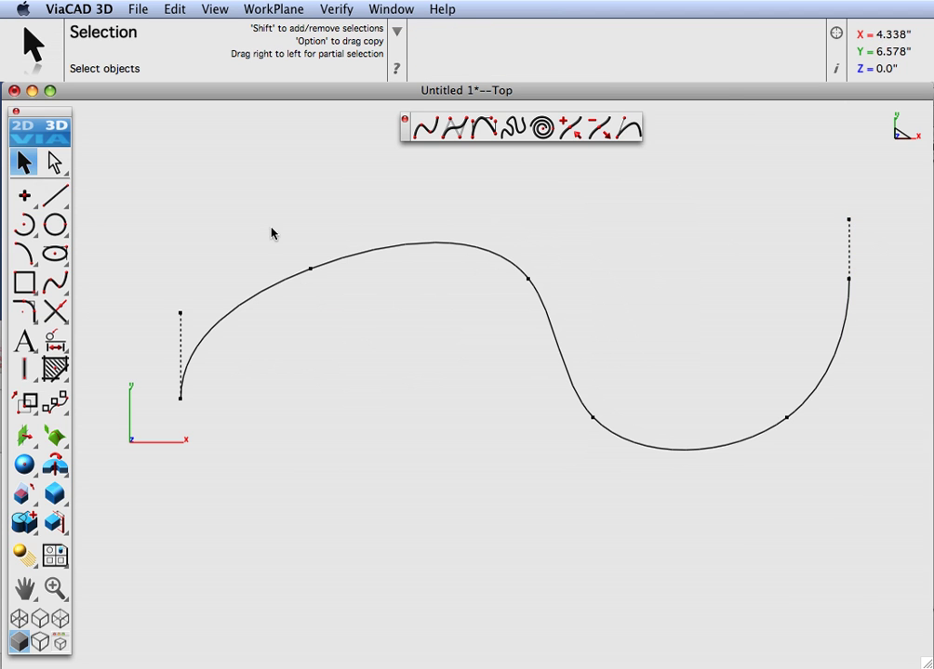
left_click_drag(273, 233, 338, 315)
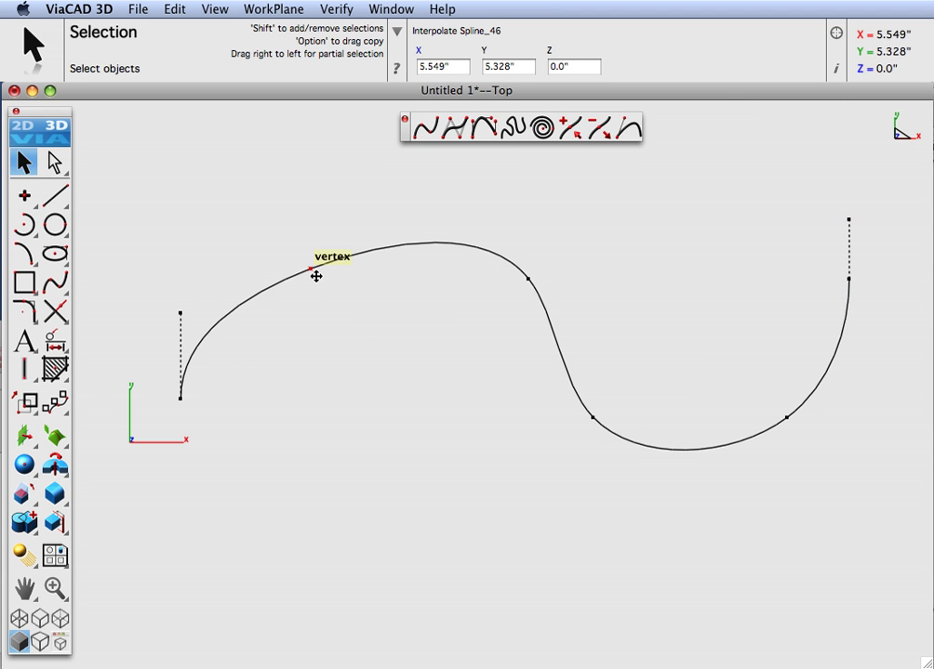
left_click_drag(310, 269, 303, 313)
left_click(529, 280)
left_click_drag(529, 280, 593, 278)
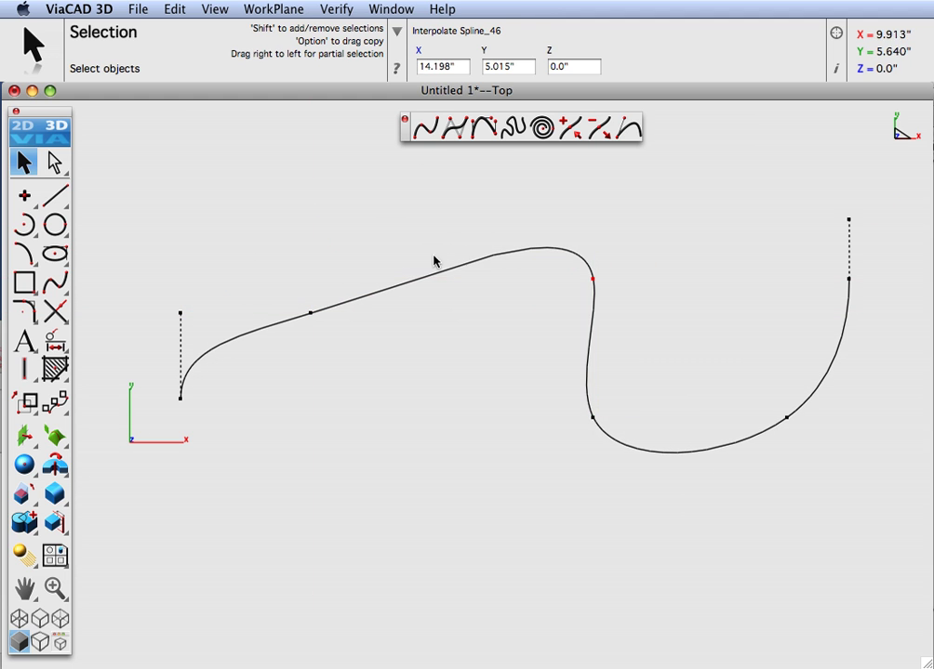
- Marquee-select and raise two control points, then move the second point up and right
left_click_drag(259, 196, 622, 330)
mouse_move(593, 277)
left_mouse_down()
mouse_move(586, 235)
mouse_move(586, 259)
left_mouse_up()
left_click(340, 319)
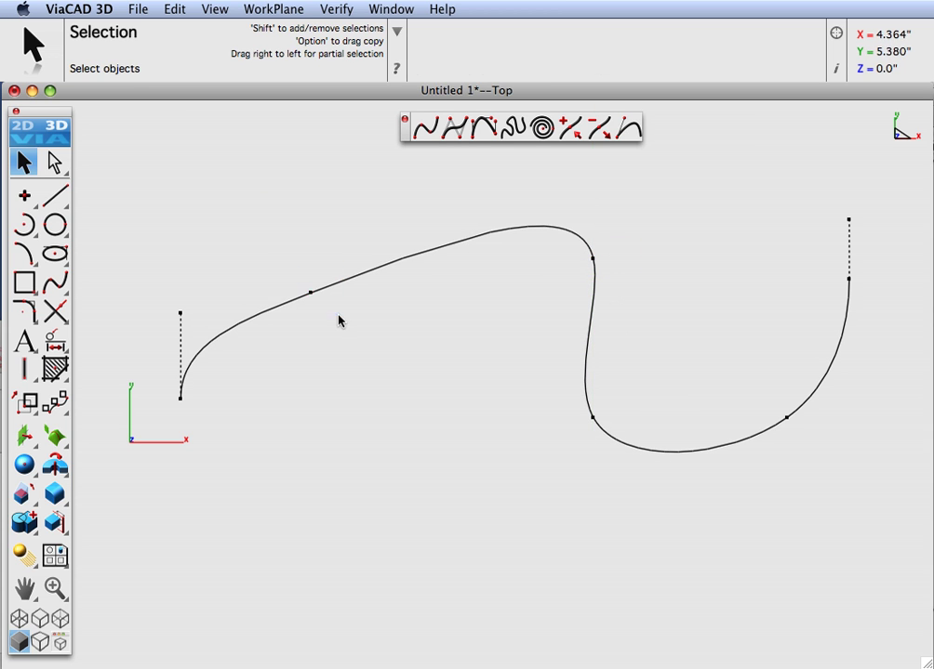
left_click(311, 294)
left_click_drag(311, 294, 380, 258)
left_click(390, 296)
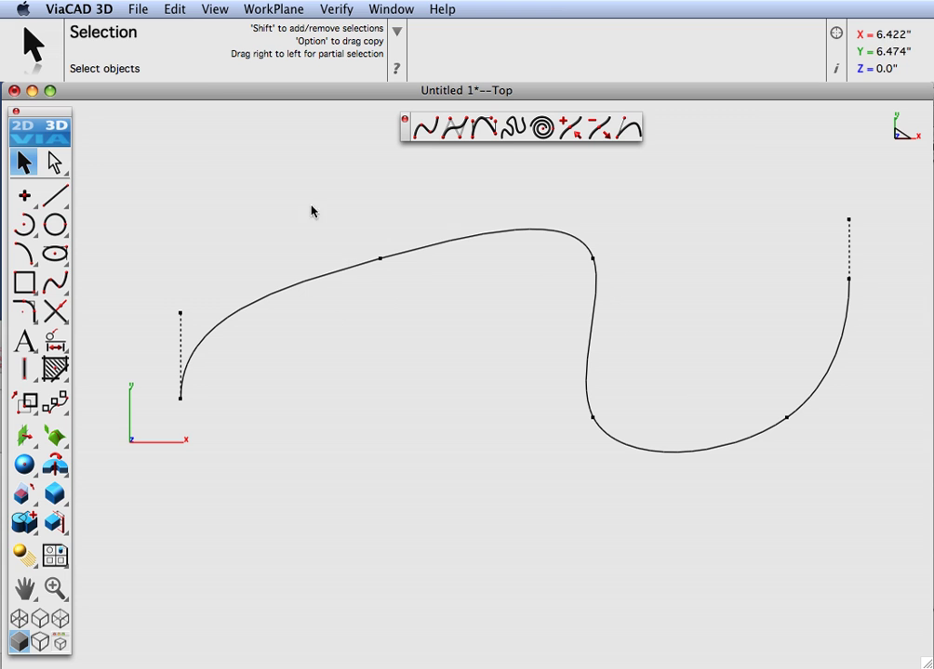
left_click(110, 7)
left_click(115, 53)
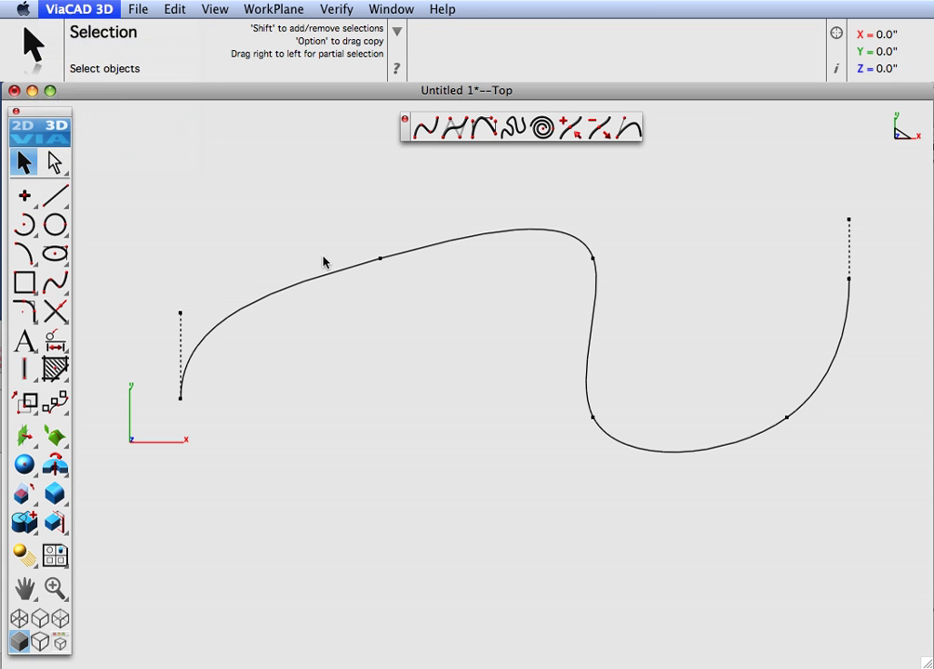
left_click(479, 330)
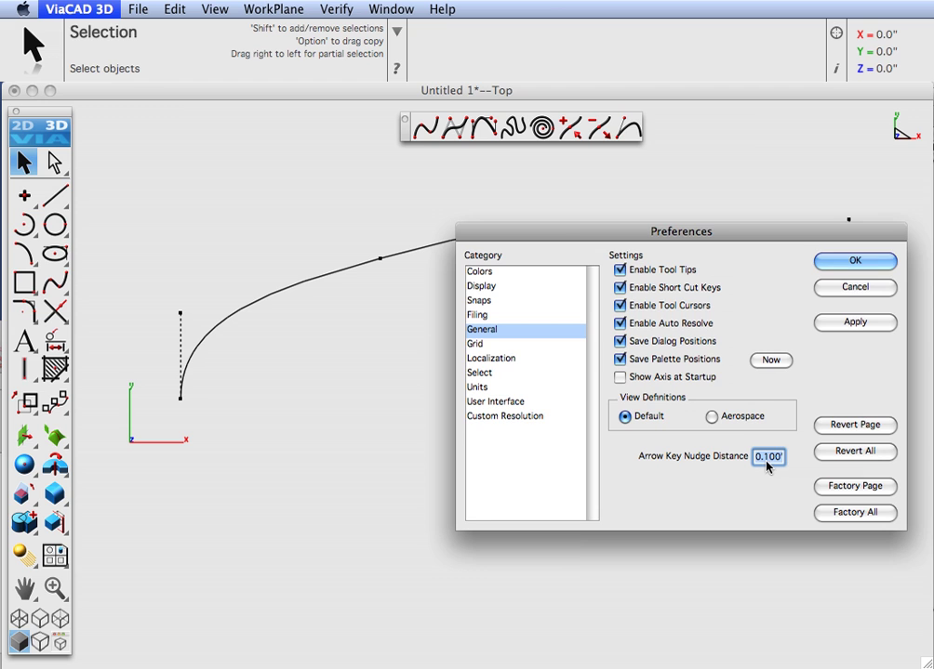
left_click(855, 260)
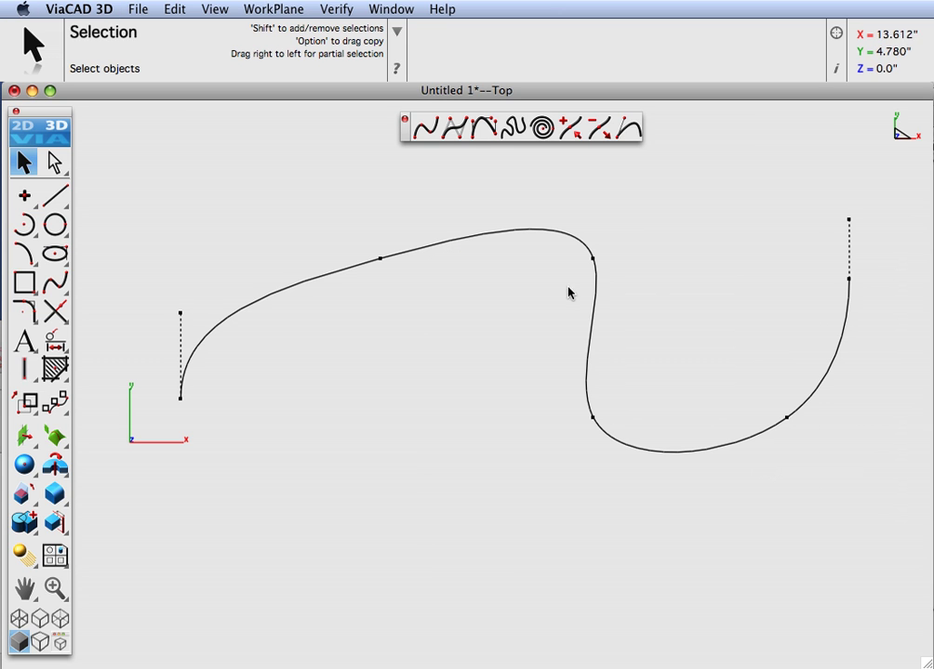
- Select the upper-left control point and test small arrow-key nudges up, down, right and left
left_click(379, 257)
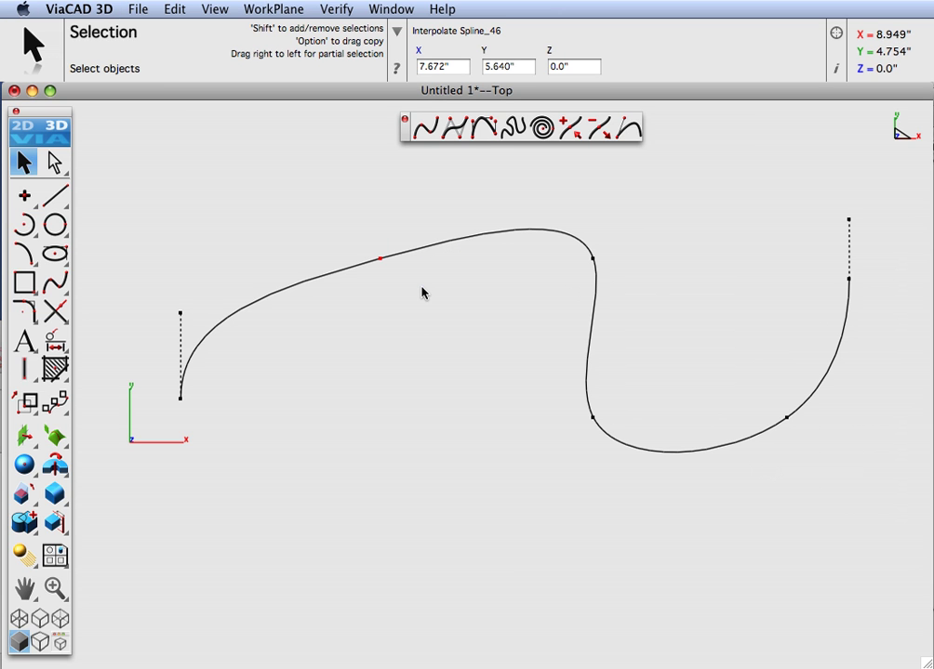
key("Up")
key("Up")
key("Up")
key("Up")
key("Up")
key("Up")
key("Up")
key("Up")
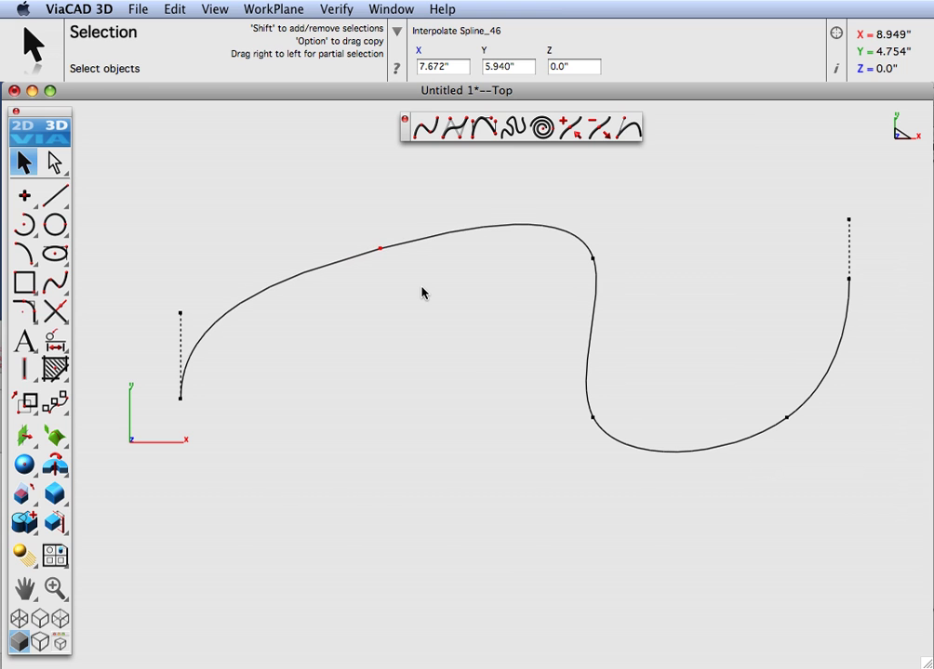
key("Up")
key("Up")
key("Up")
key("Down")
key("Down")
key("Down")
key("Down")
key("Down")
key("Down")
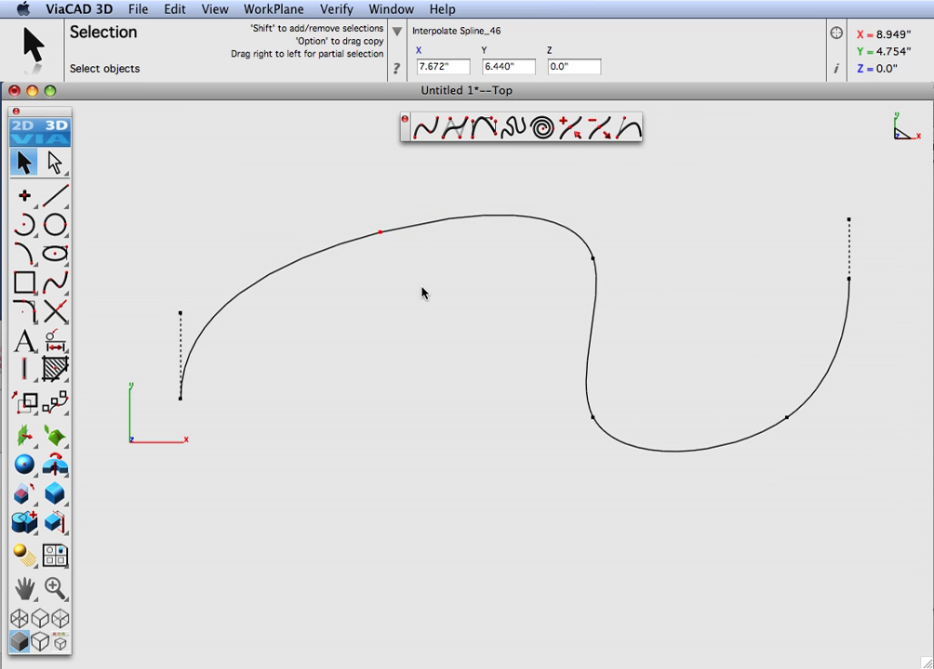
key("Right")
key("Right")
key("Right")
key("Right")
key("Right")
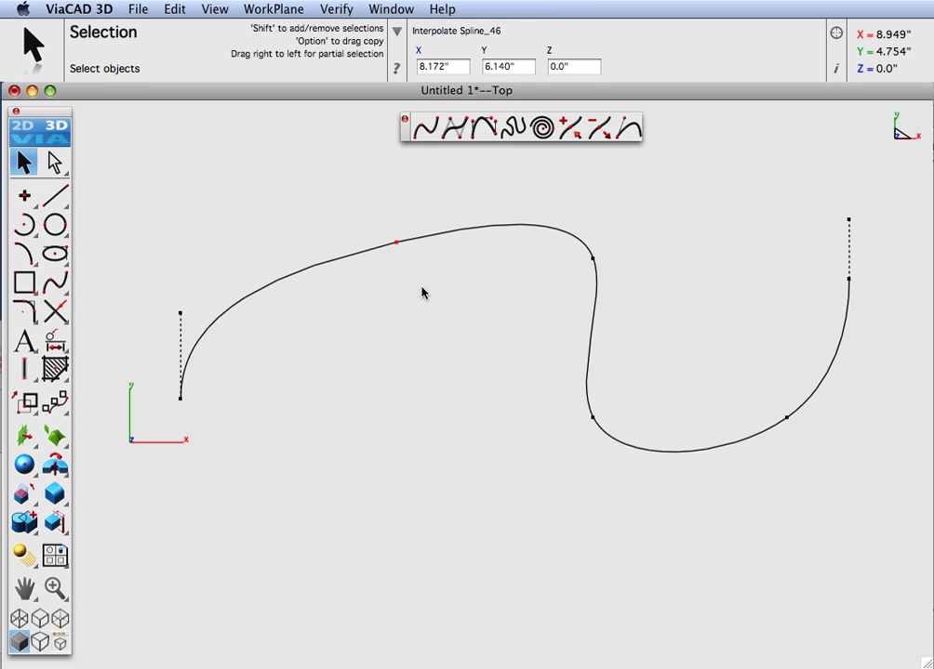
key("Left")
key("Left")
key("Left")
key("Left")
key("Left")
key("Left")
key("Left")
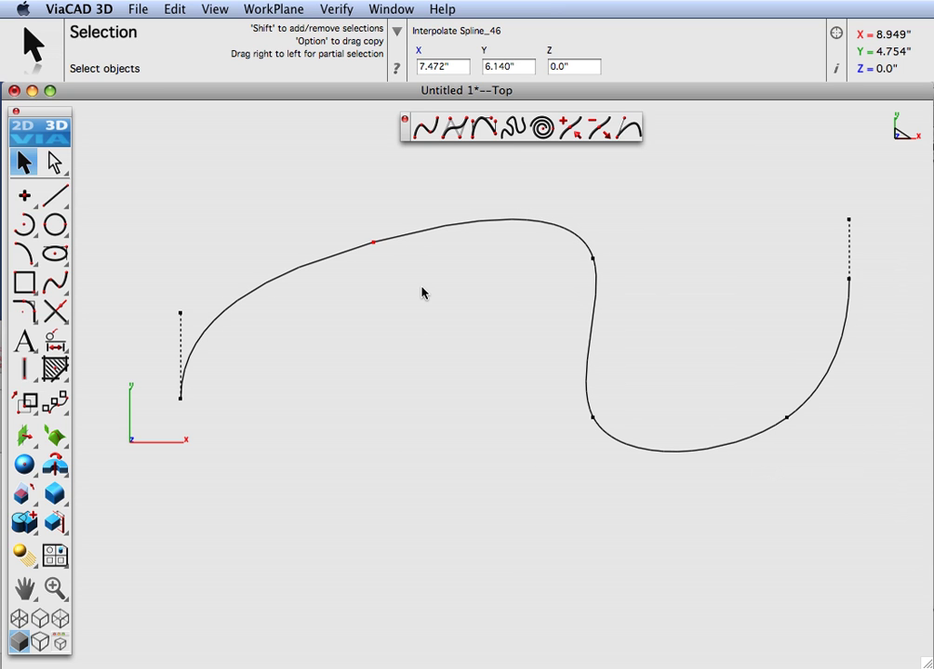
- Nudge the point in 1" Shift+arrow steps until its Y reads 8.140"
key("shift")
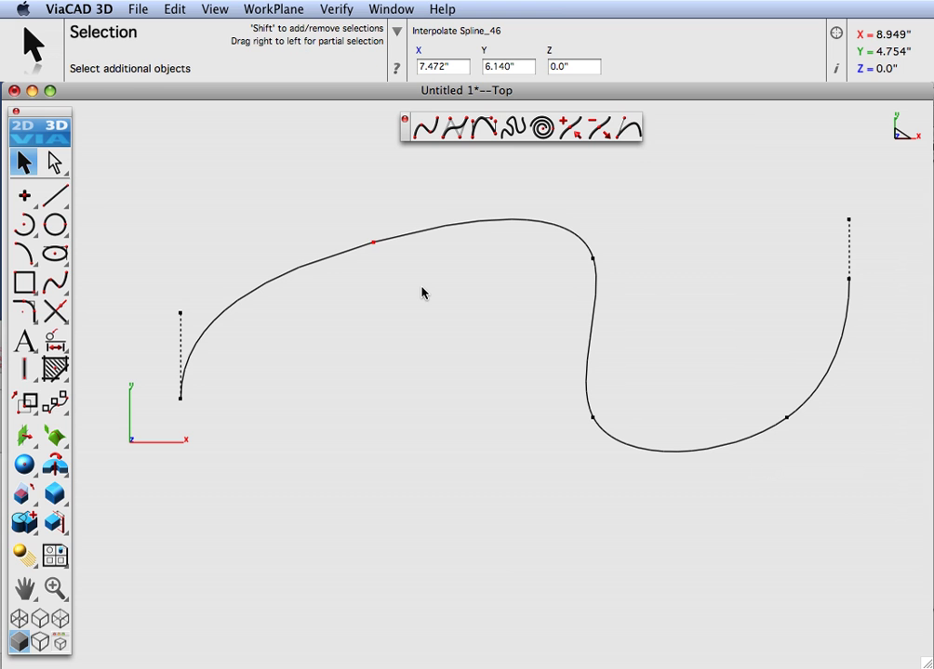
key("shift+Up")
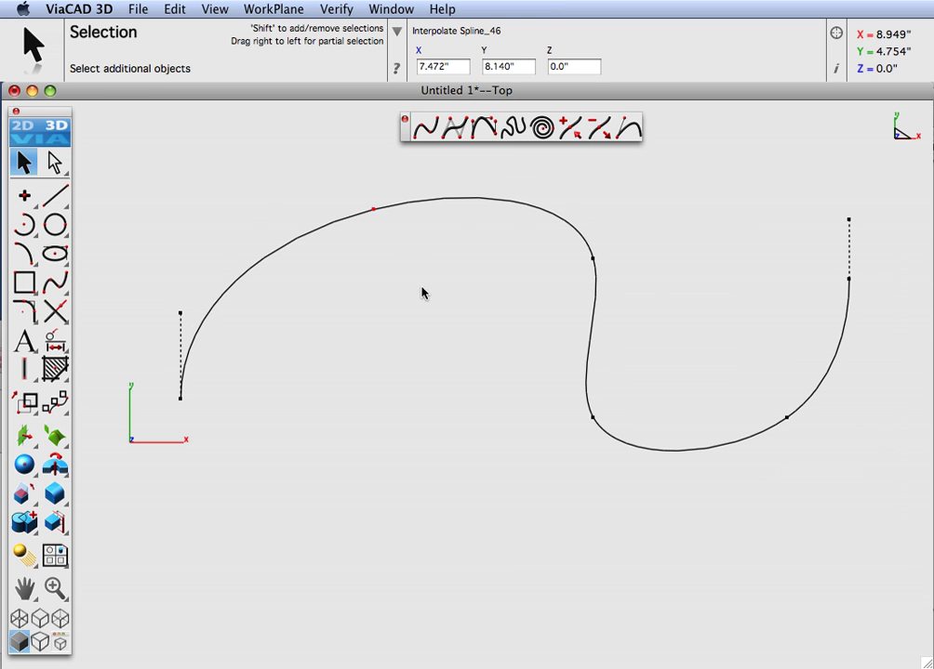
key("shift+Down")
key("shift+Down")
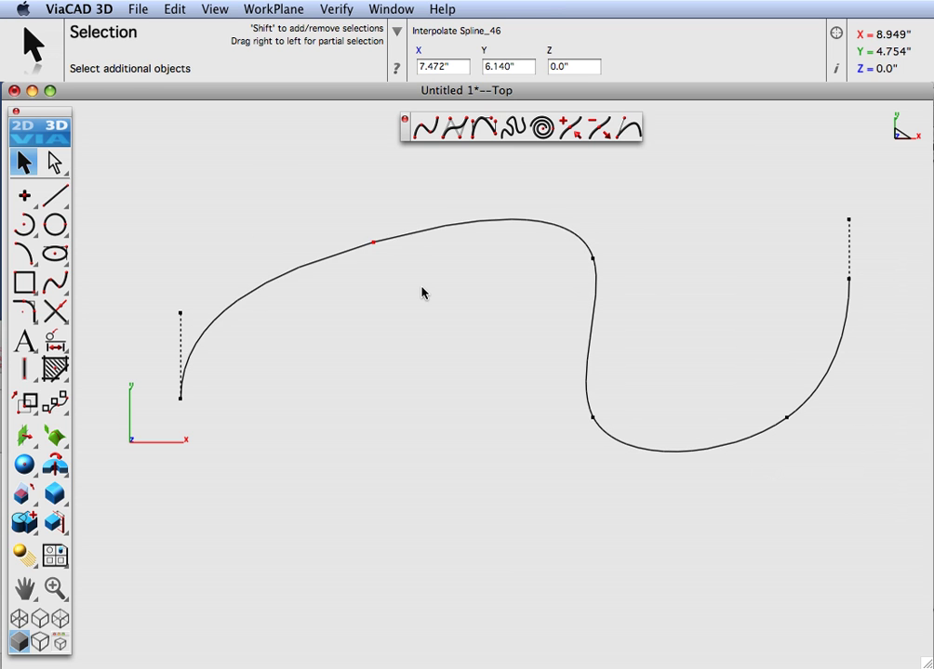
key("shift+Up")
key("shift+Up")
key("shift+Down")
key("shift+Down")
key("shift+Down")
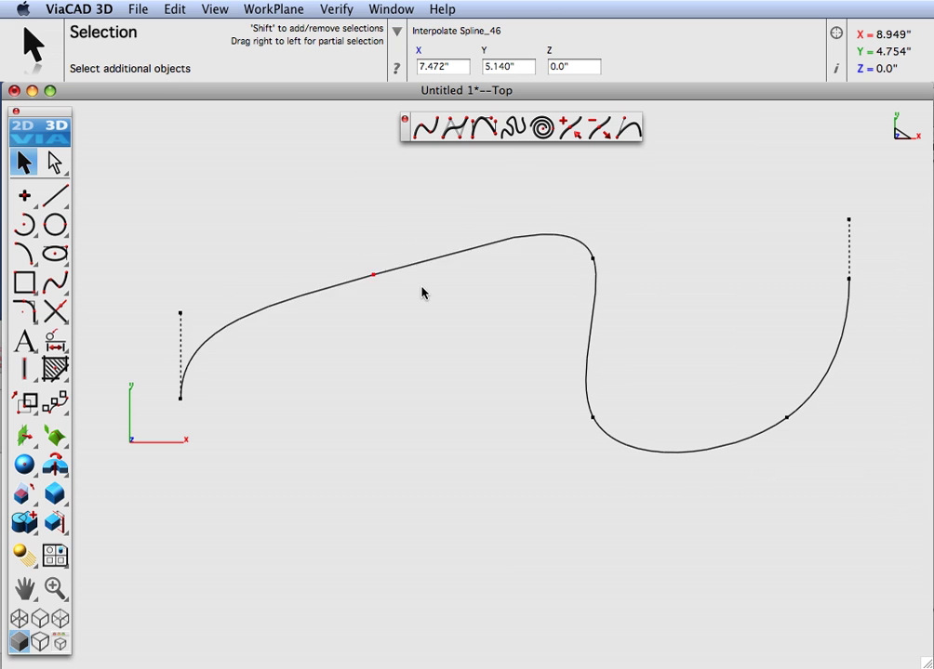
key("shift+Up")
key("shift+Up")
key("shift+Up")
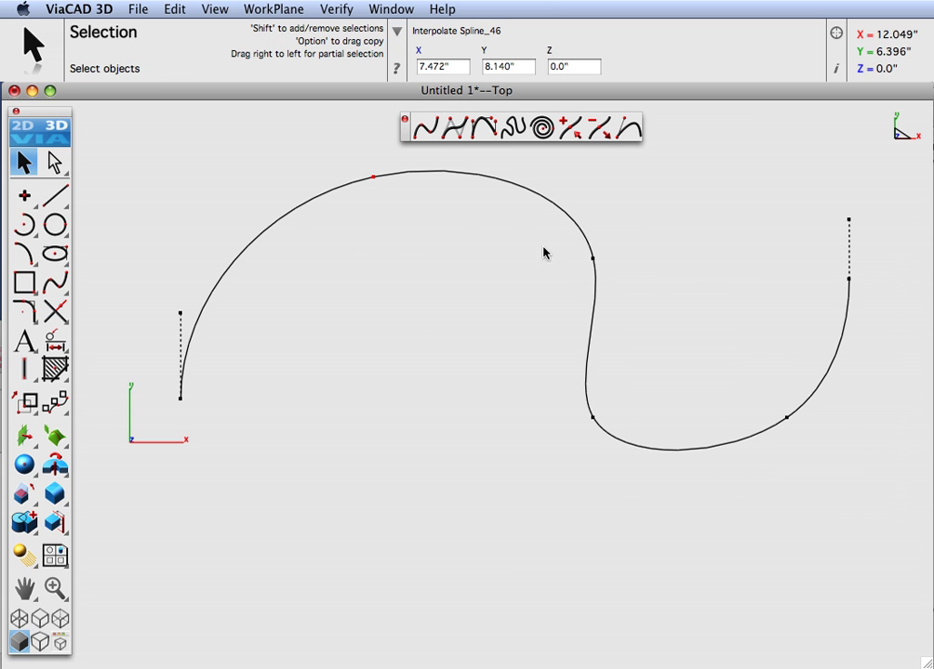
left_click(592, 257)
- Box-select the three middle control points and nudge them 1" down and 1" right
left_click_drag(323, 153, 657, 292)
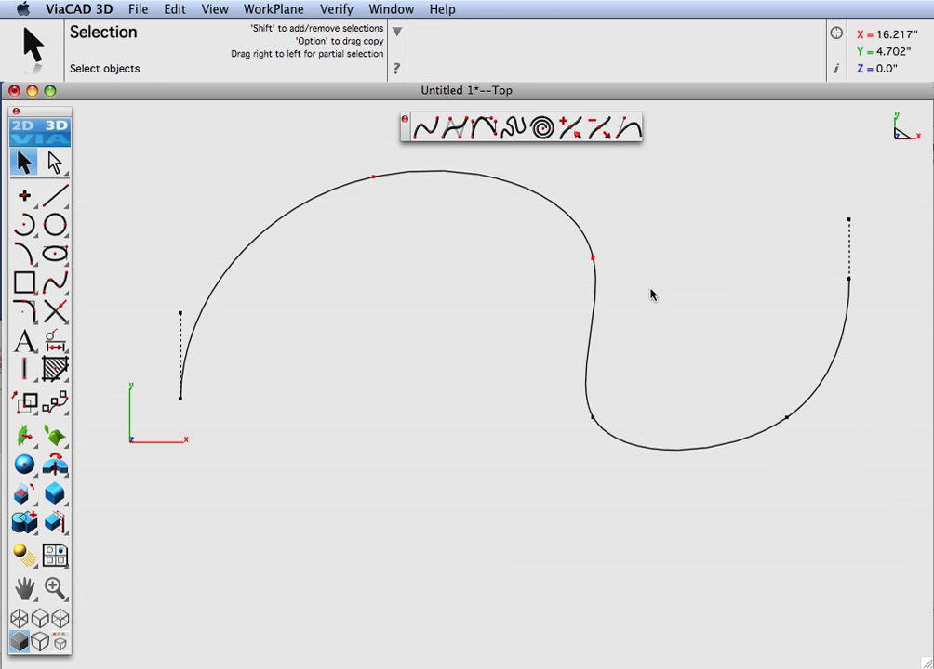
left_click_drag(334, 150, 644, 456)
key("shift+Down")
key("shift+Down")
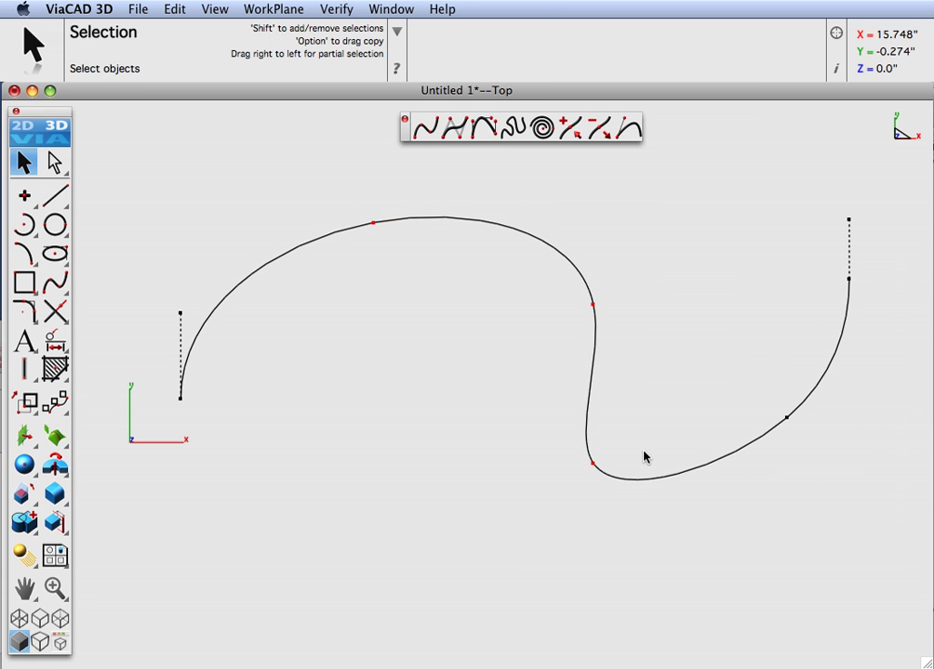
key("shift+Right")
key("shift+Right")
key("shift+Right")
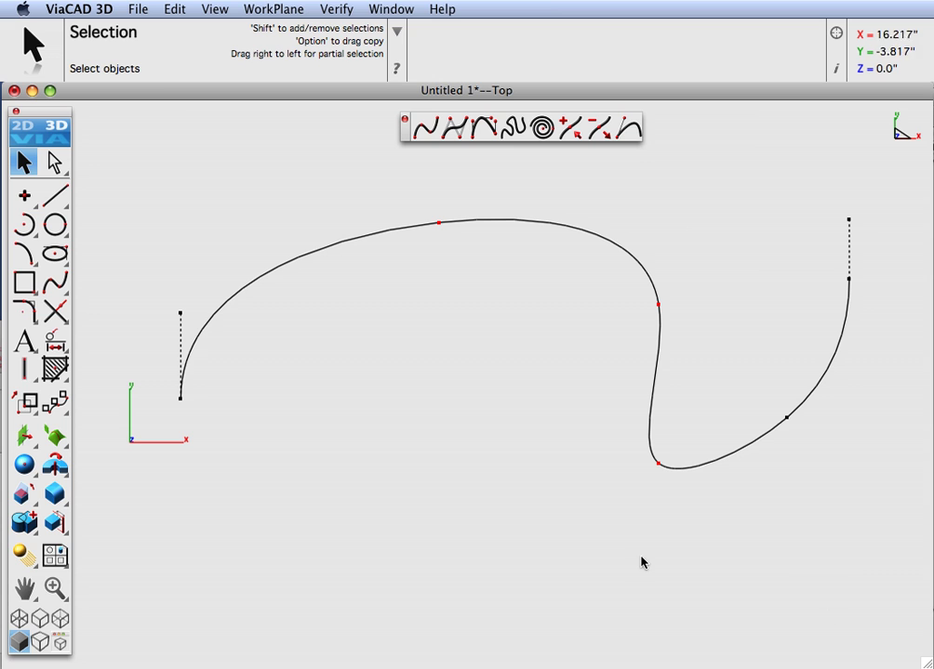
- Test-nudge the left spline end and its handle right and back, then go to isometric view
left_click_drag(133, 266, 245, 433)
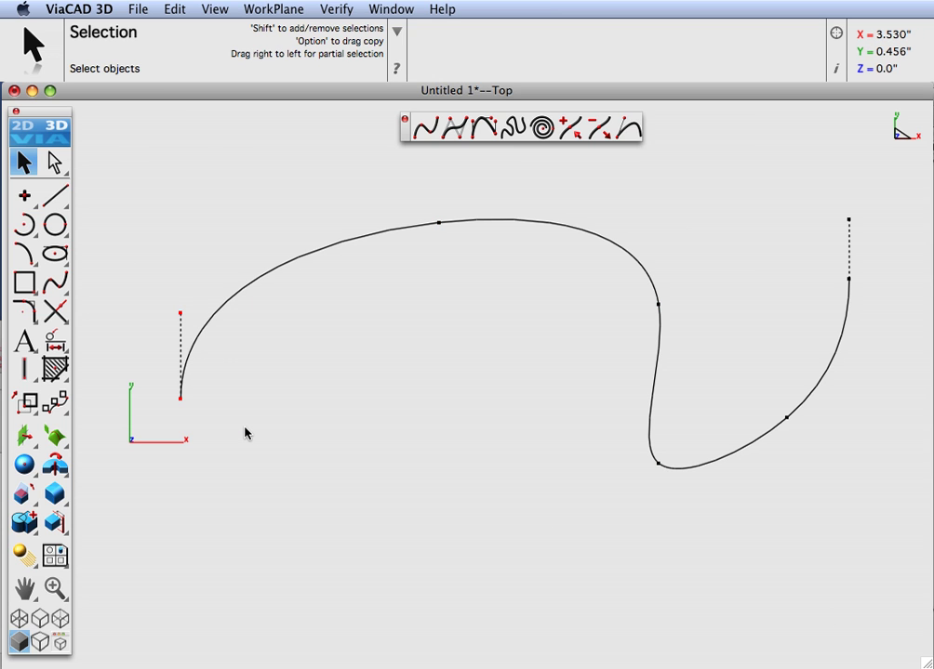
key("shift+Right")
key("shift+Right")
key("shift+Right")
key("shift+Right")
key("shift+Left")
key("shift+Left")
key("shift+Left")
key("shift+Left")
key("Home")
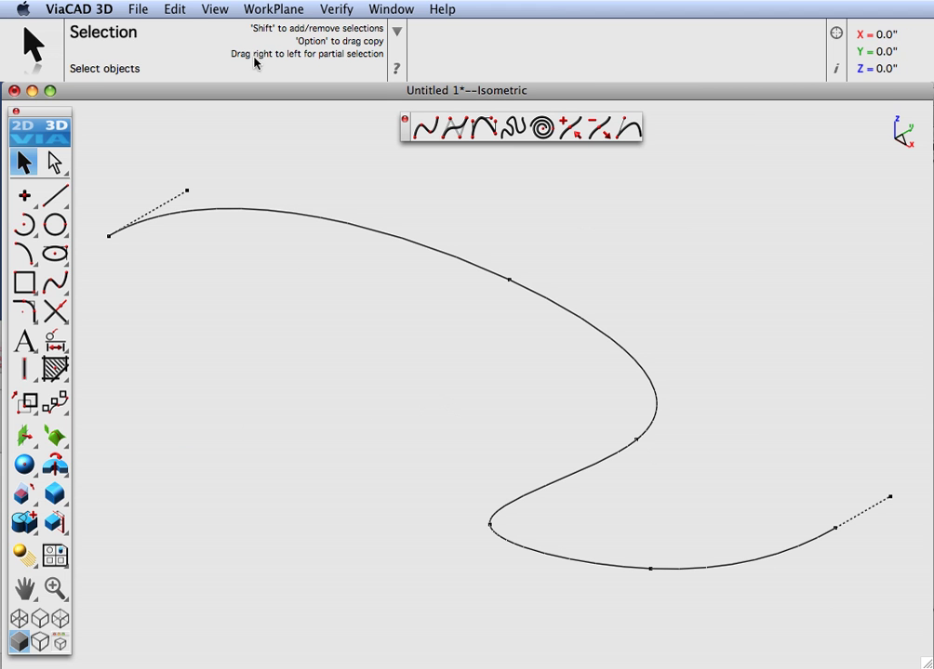
- Switch to the isometric view and turn on Enable Gripper in the Inspector's Gripper Properties
left_click(215, 8)
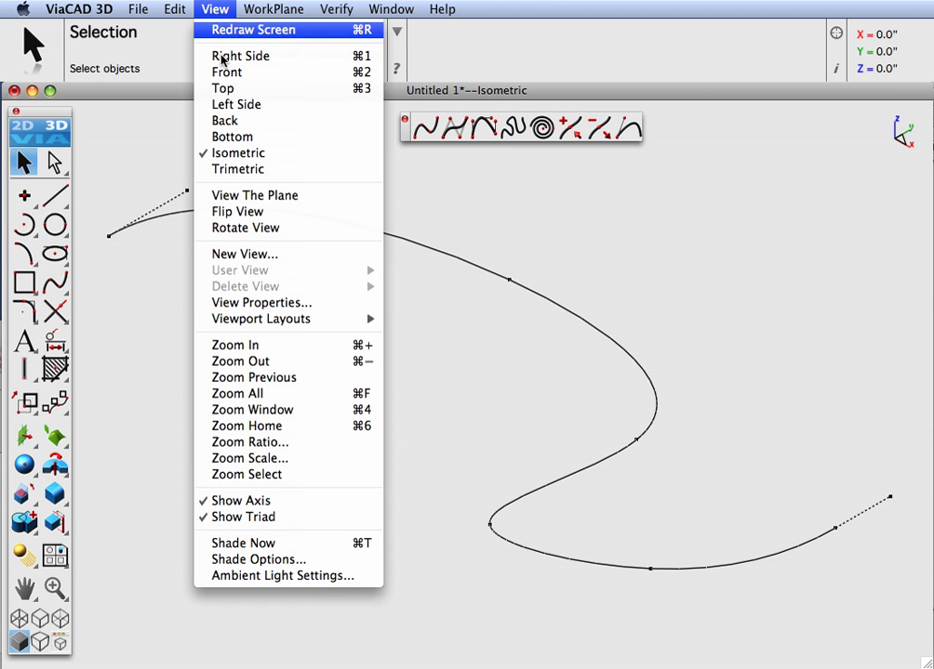
left_click(274, 162)
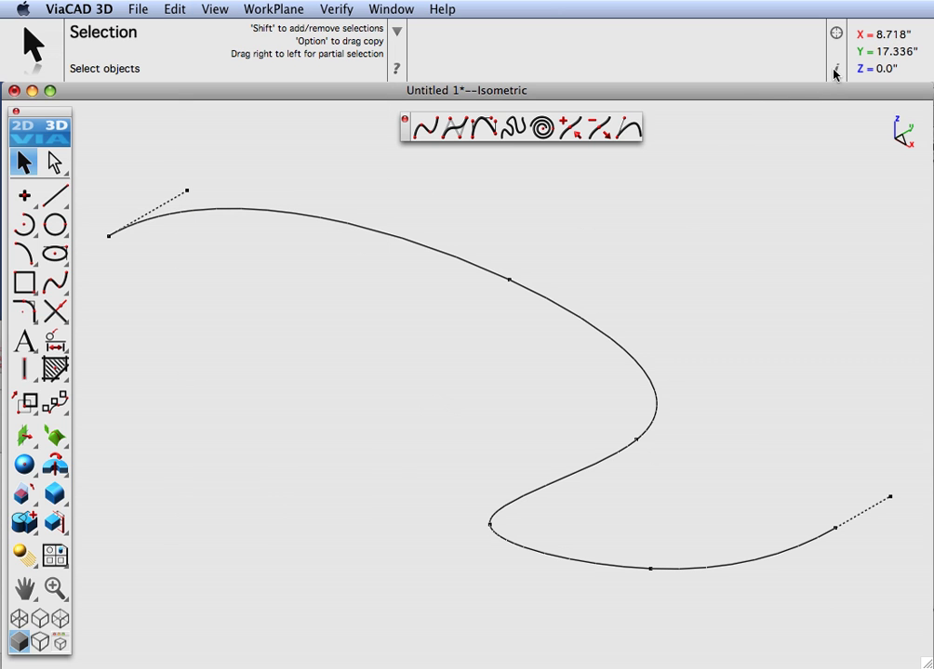
key("super+i")
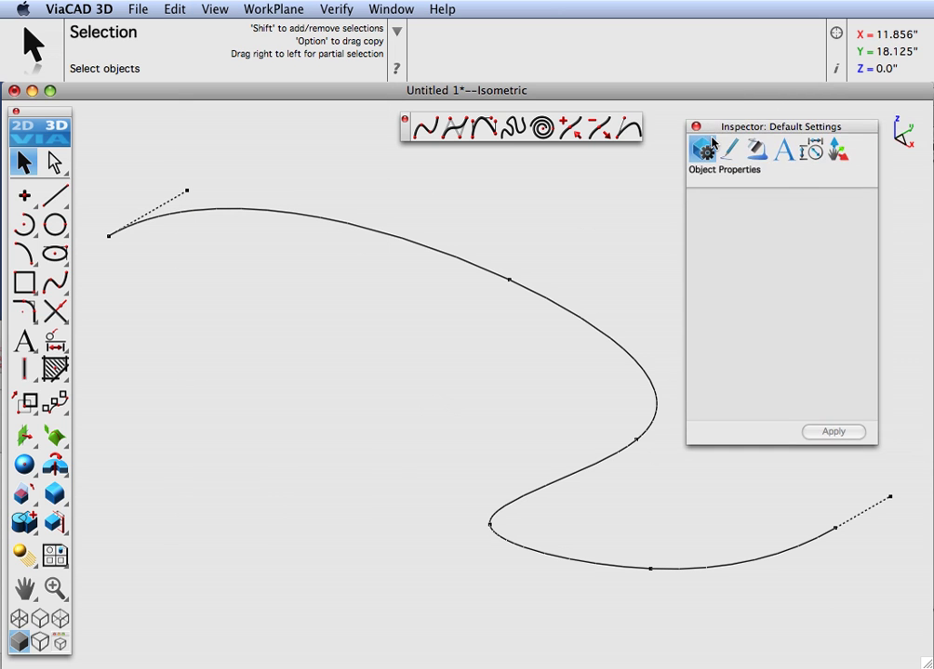
left_click(838, 151)
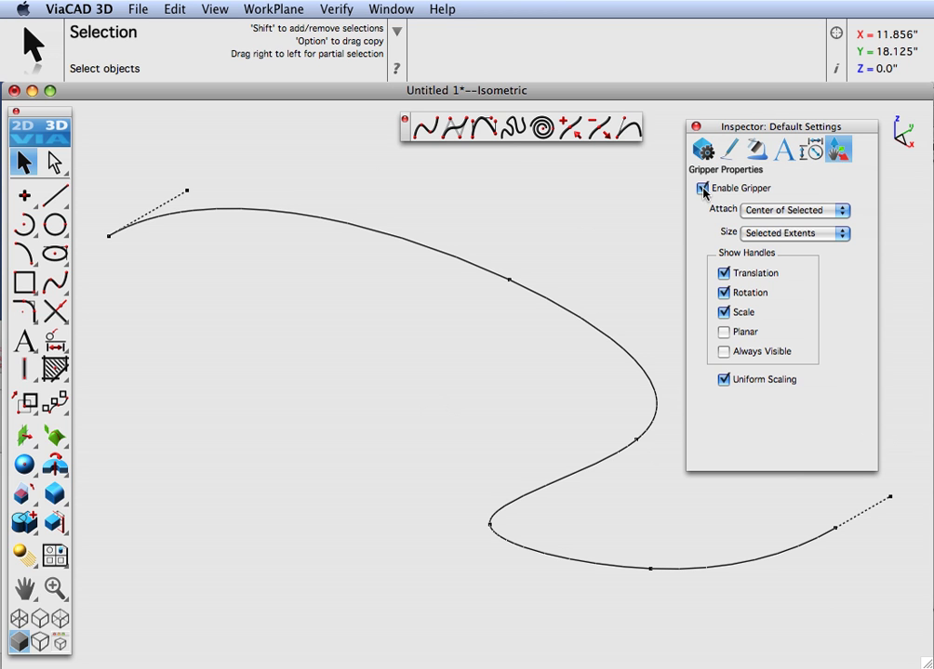
left_click(696, 127)
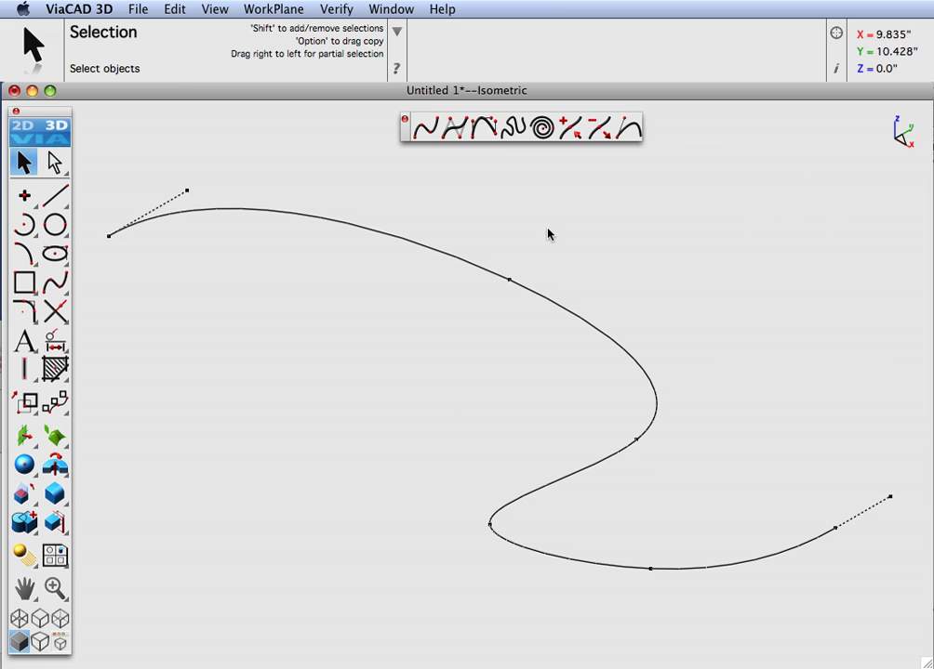
- Box-select the spline's upper section and drag it along the gripper's X, Y and Z arrows
left_click_drag(471, 233, 566, 321)
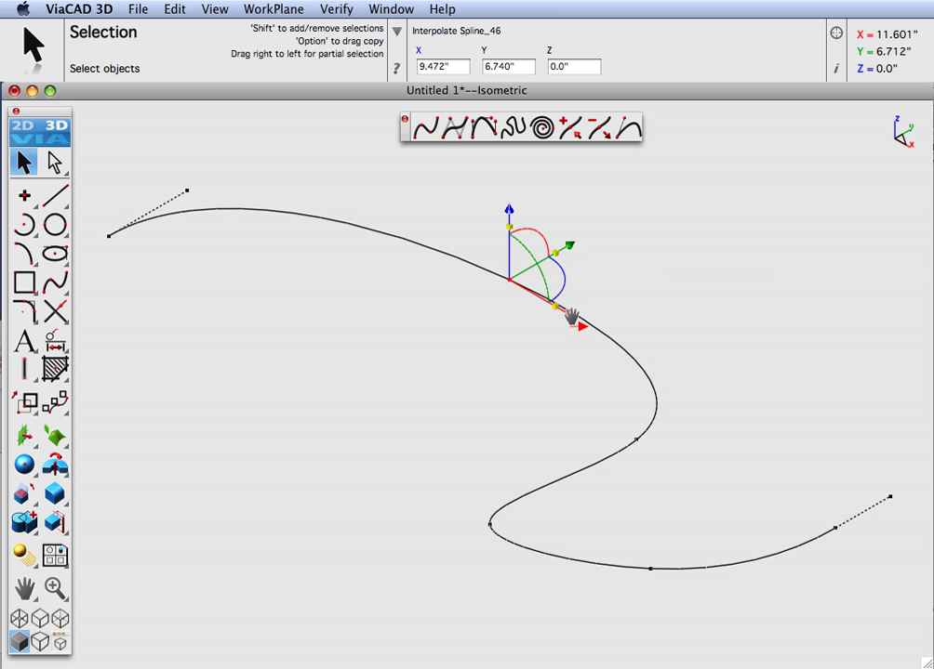
left_click_drag(575, 319, 555, 310)
left_click_drag(552, 229, 530, 231)
mouse_move(473, 207)
left_mouse_down()
mouse_move(477, 184)
mouse_move(471, 297)
mouse_move(477, 139)
mouse_move(470, 228)
left_mouse_up()
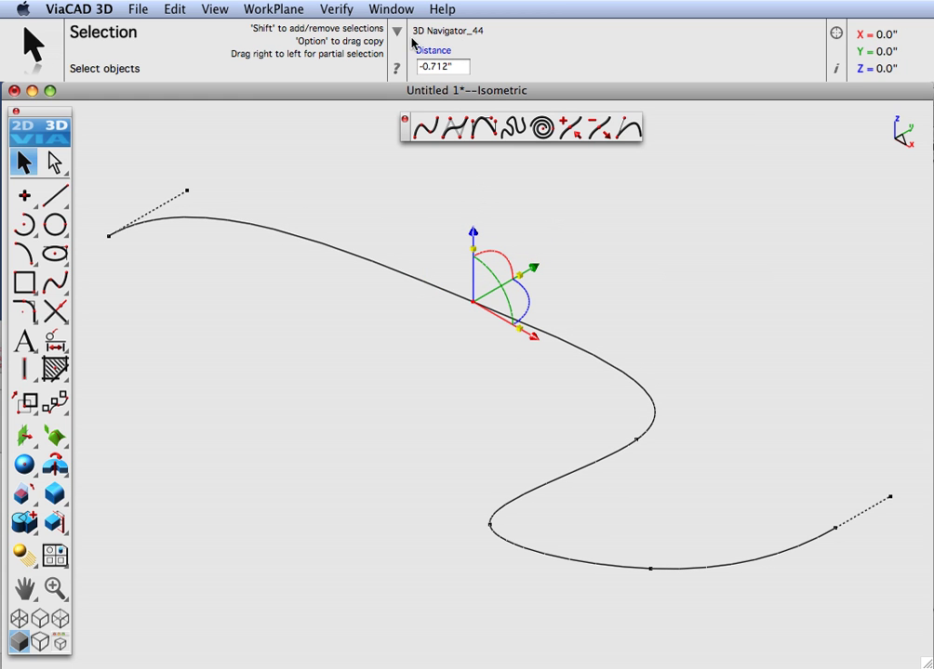
left_click_drag(537, 267, 758, 464)
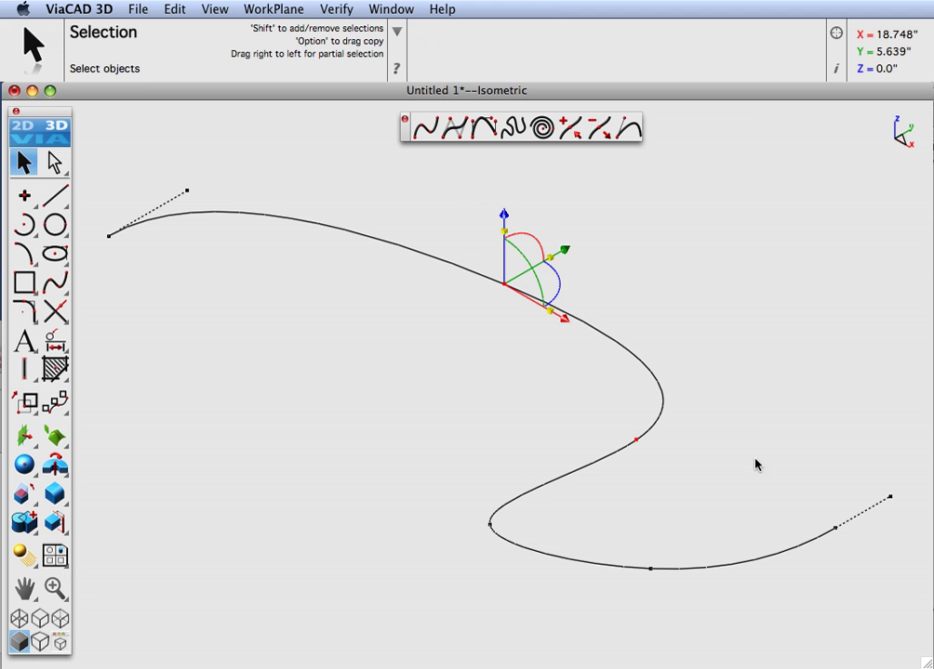
- Push the upper section 2.056" along Y, then rotate it with the gripper's arc
left_click_drag(560, 251, 557, 306)
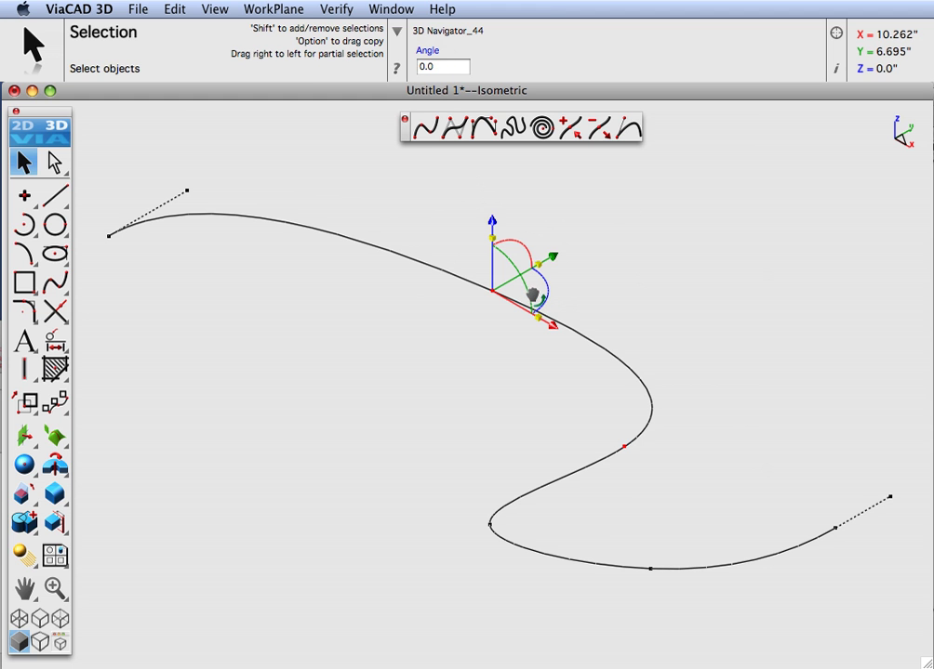
mouse_move(532, 295)
left_mouse_down()
mouse_move(534, 269)
mouse_move(539, 301)
mouse_move(547, 277)
mouse_move(542, 298)
left_mouse_up()
left_click(531, 305)
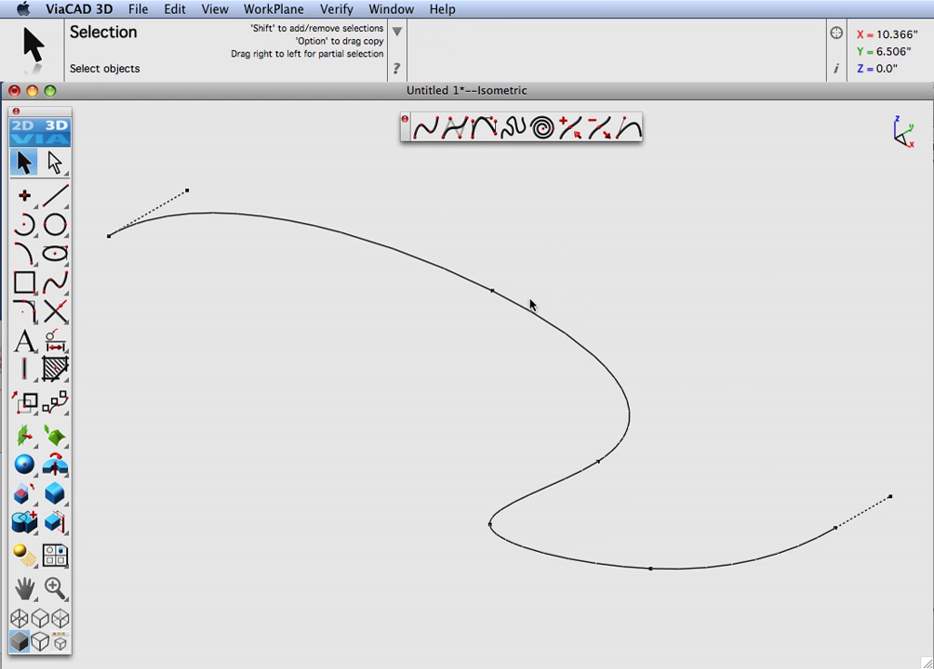